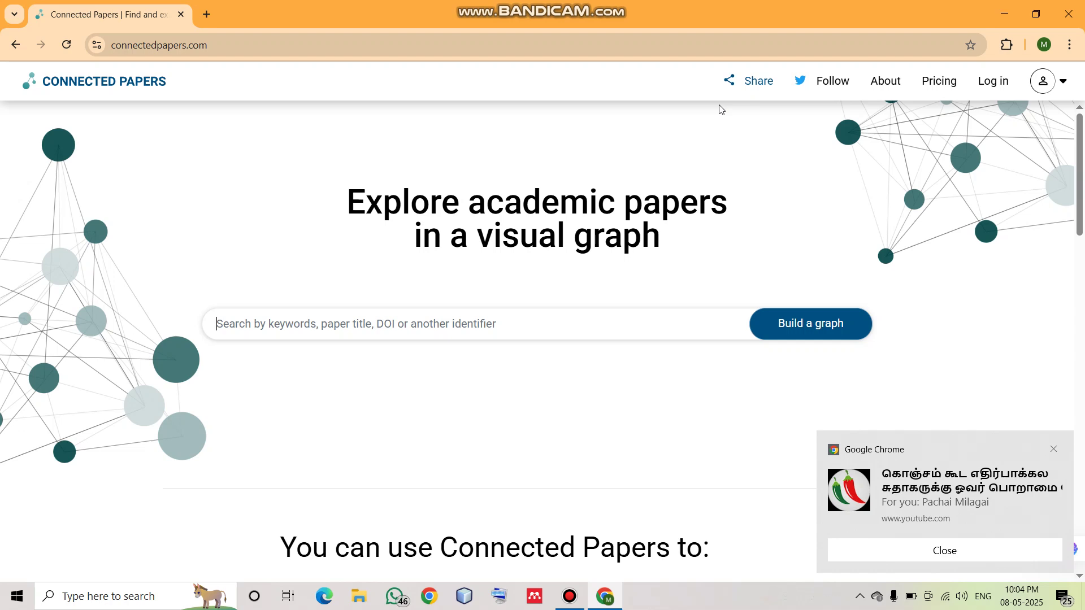
Step: Search Connected Papers for 'deep learning for plant disease detection'
left_click(247, 38)
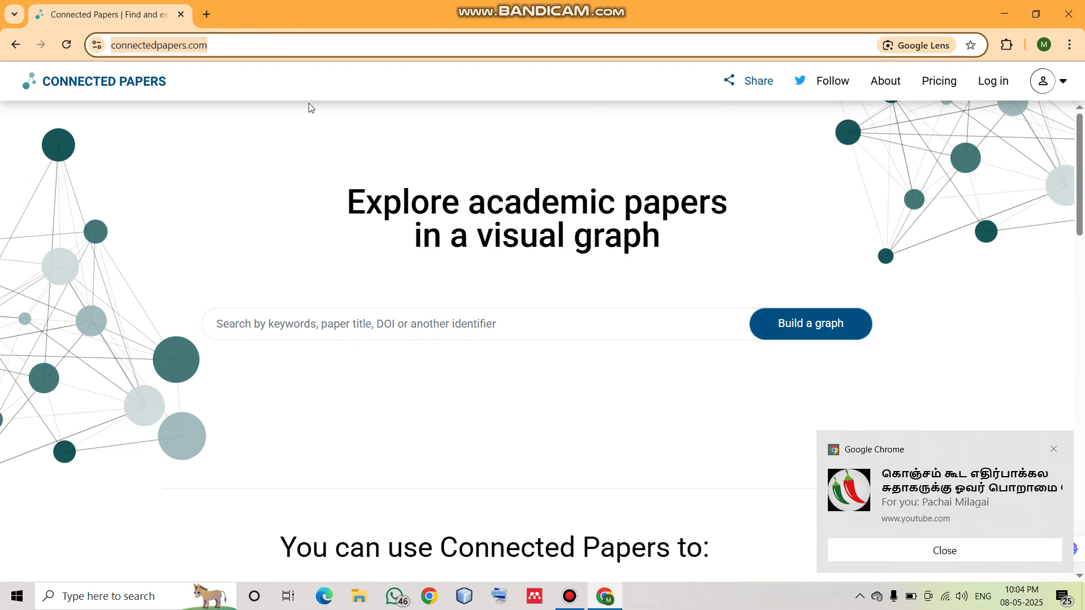
left_click(300, 328)
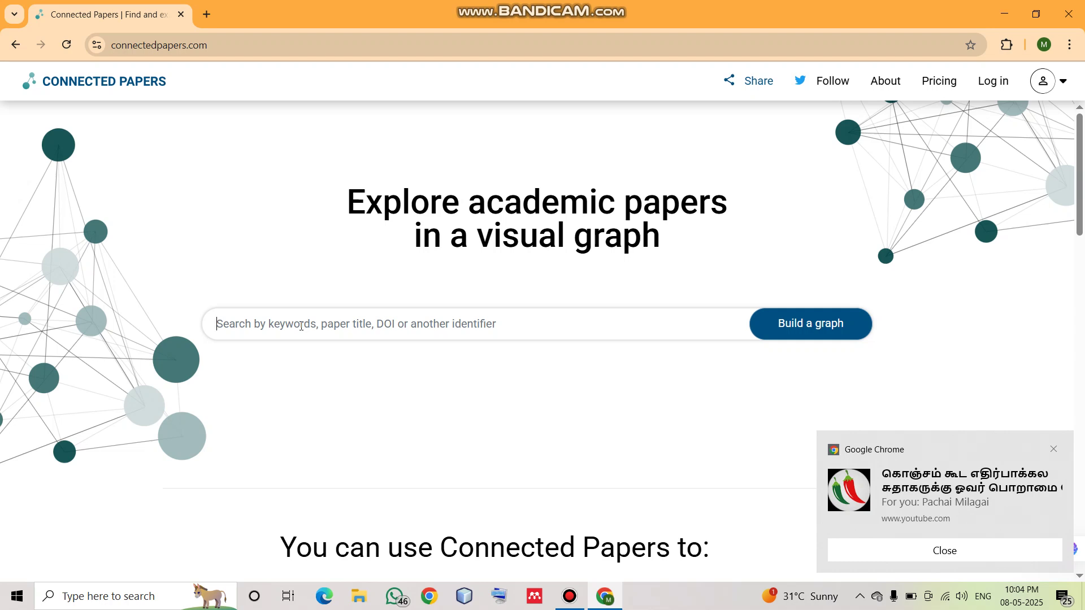
type("dee")
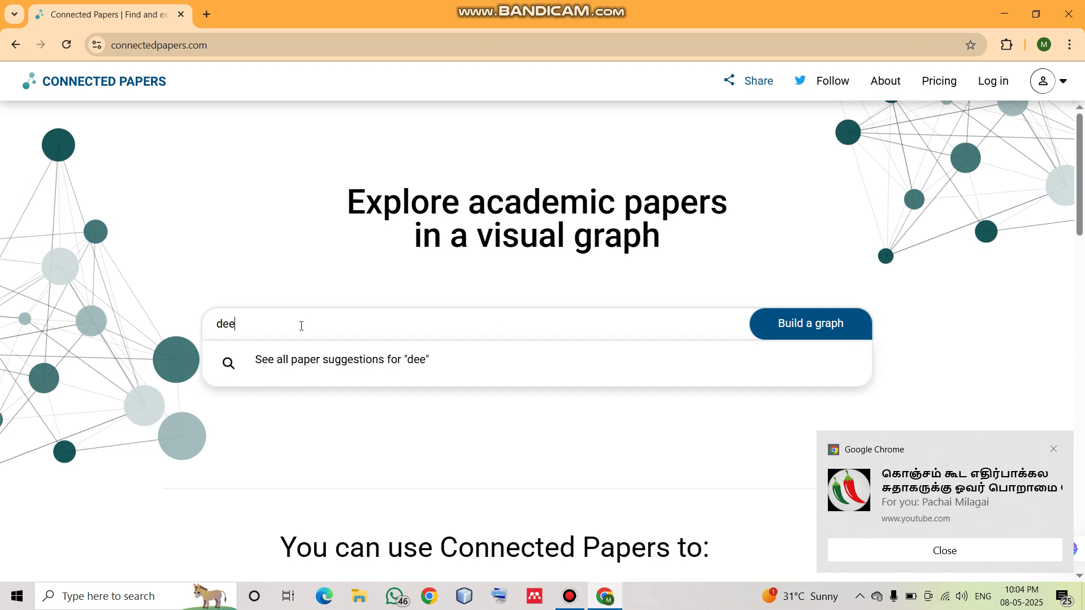
type("p learning ")
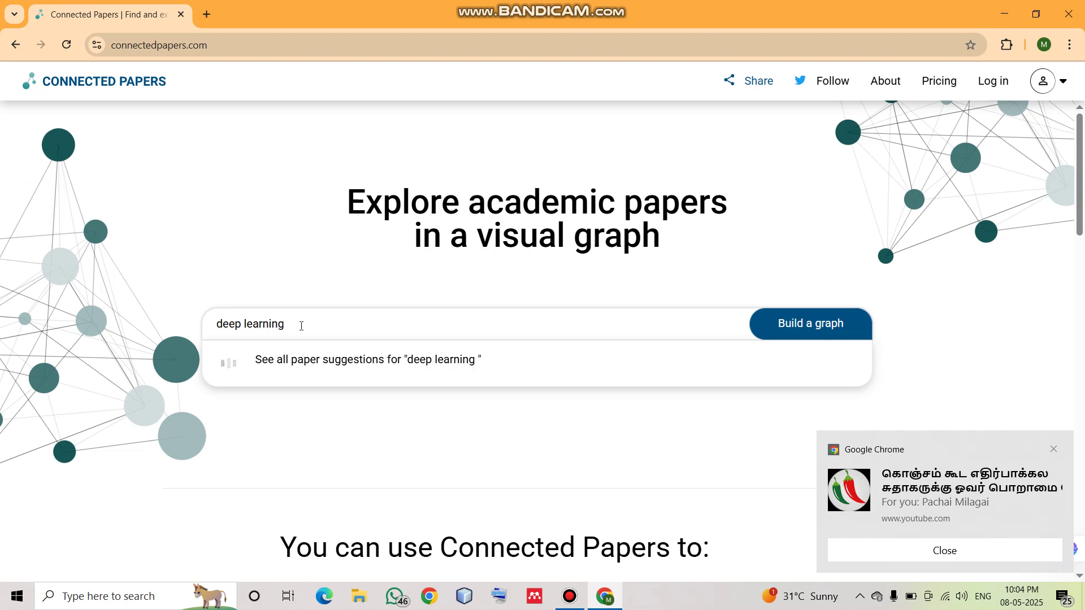
type("for plant disease de")
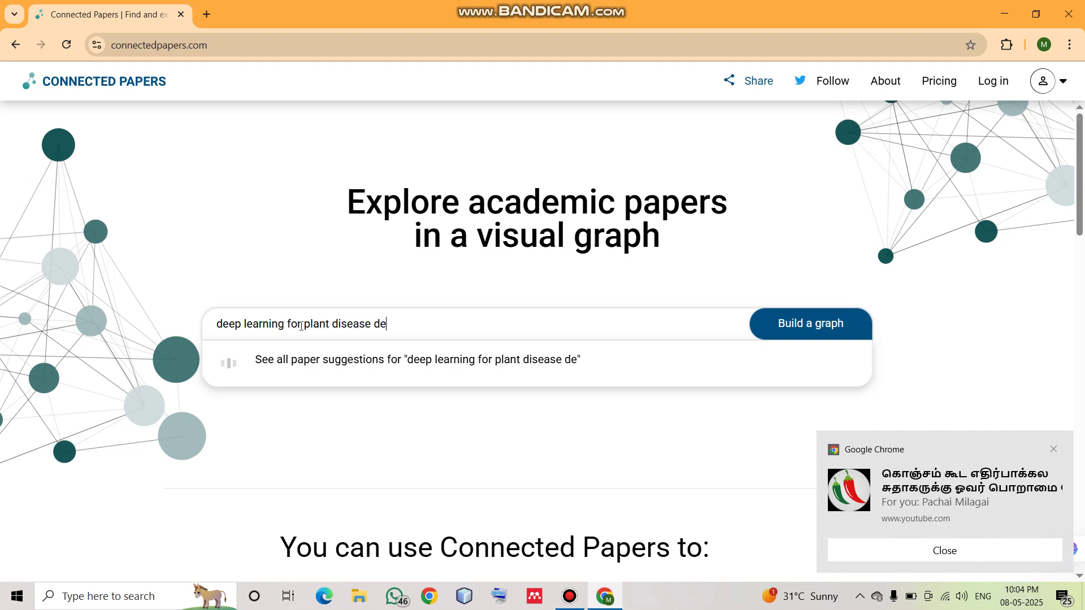
type("tection")
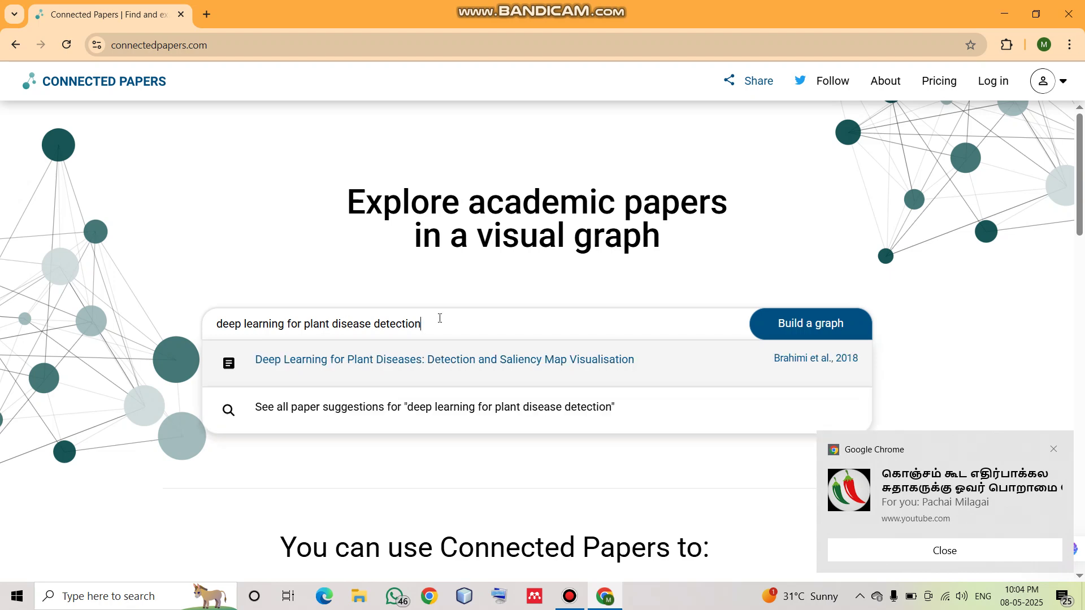
Step: Build the graph for the Saliency Map Visualisation paper, then preview the maize leaf diseases node
left_click(779, 327)
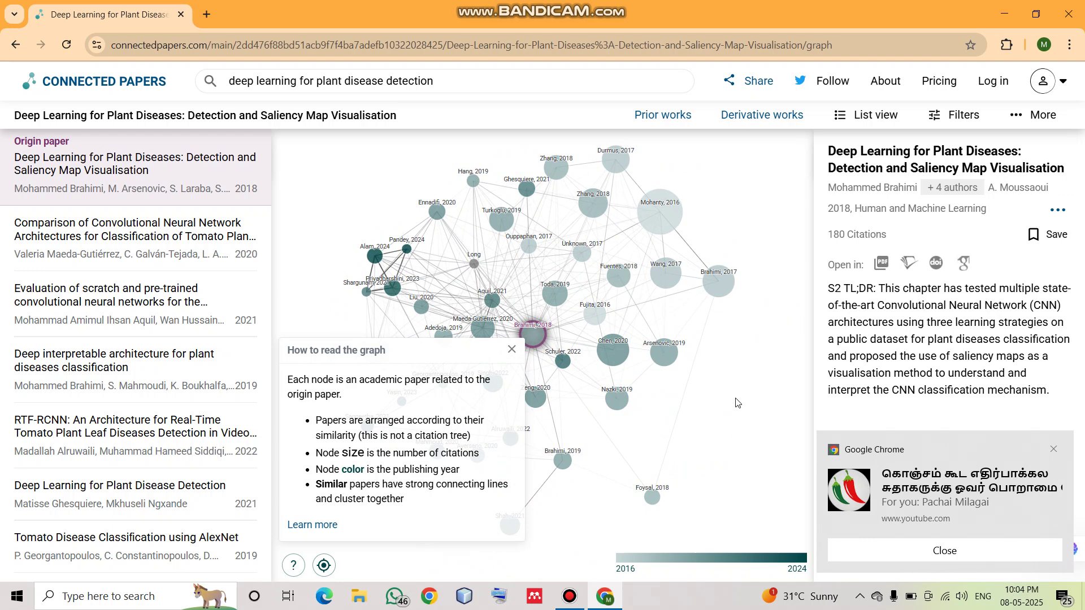
left_click(591, 206)
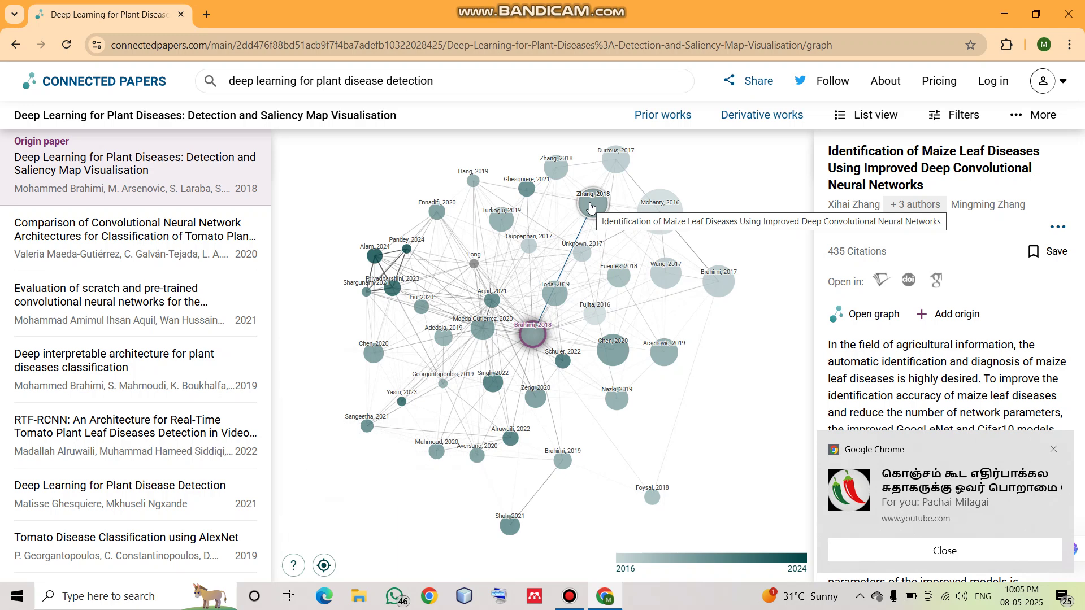
left_click(572, 210)
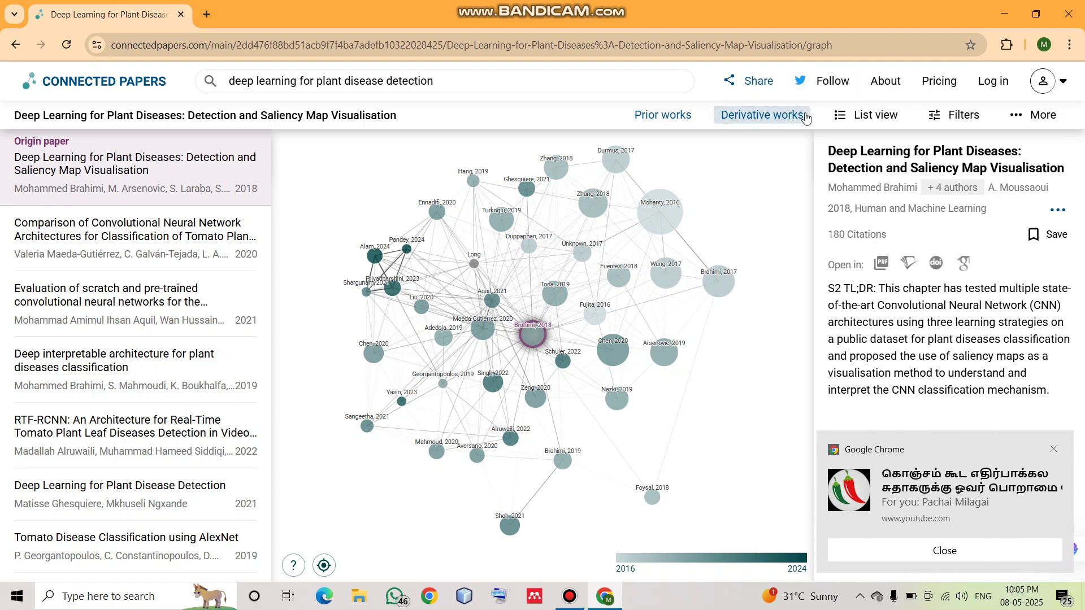
Step: Switch to the list view and preview the tomato CNN, RTF-RCNN and scratch-versus-pretrained papers
left_click(865, 120)
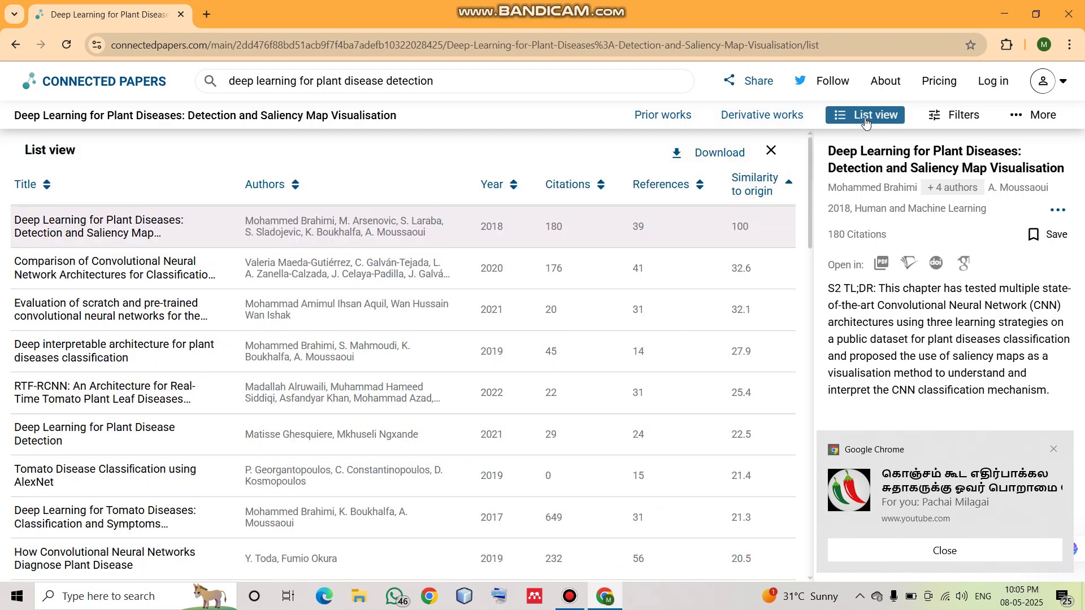
left_click(608, 272)
left_click(692, 229)
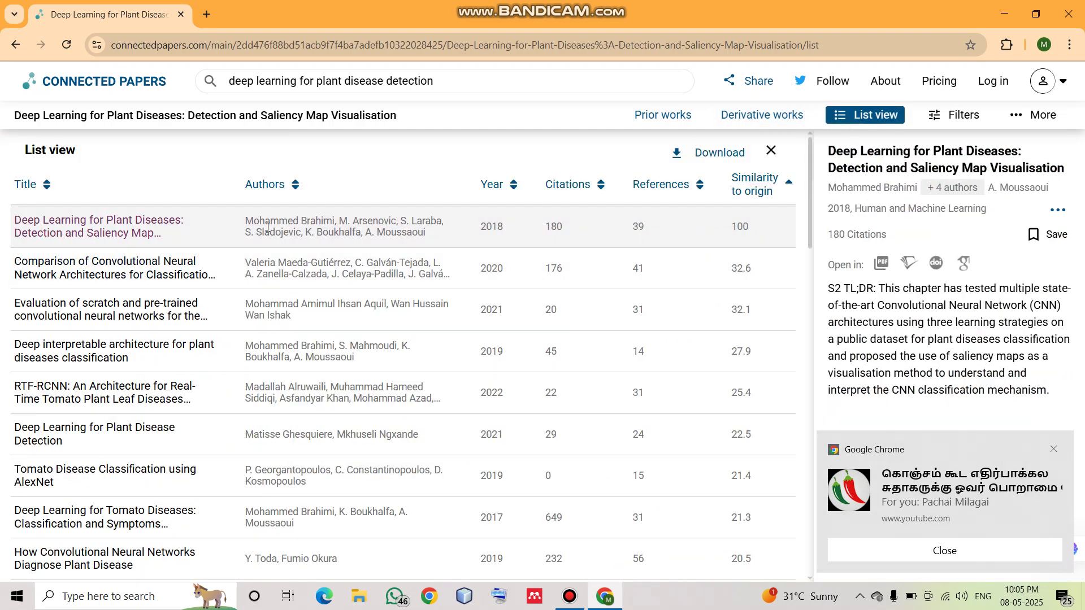
left_click(55, 337)
left_click(113, 268)
left_click(226, 393)
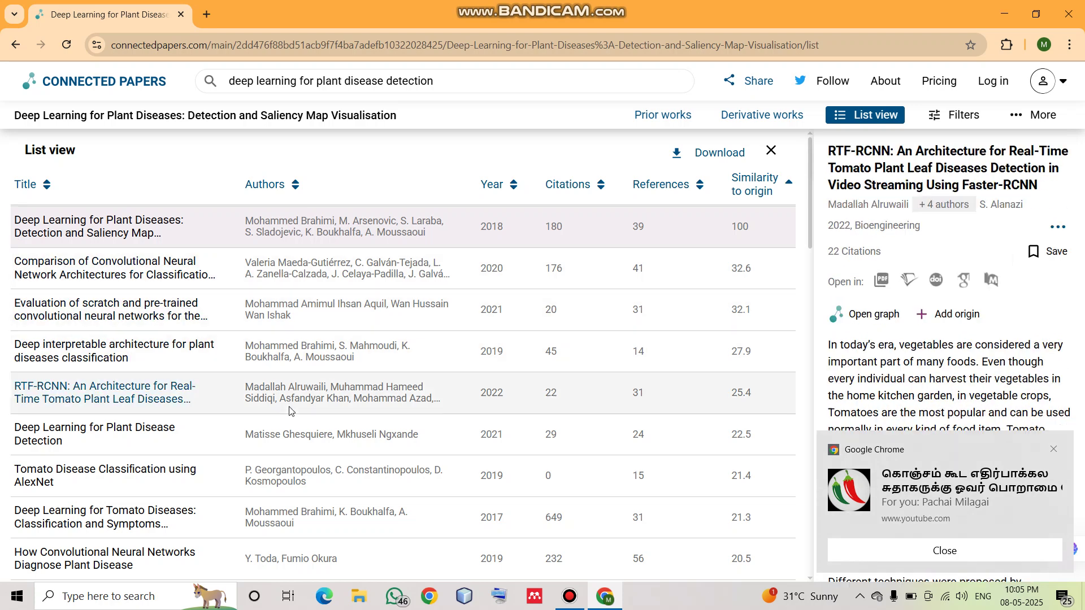
left_click(339, 310)
left_click(418, 436)
left_click(543, 309)
left_click(564, 259)
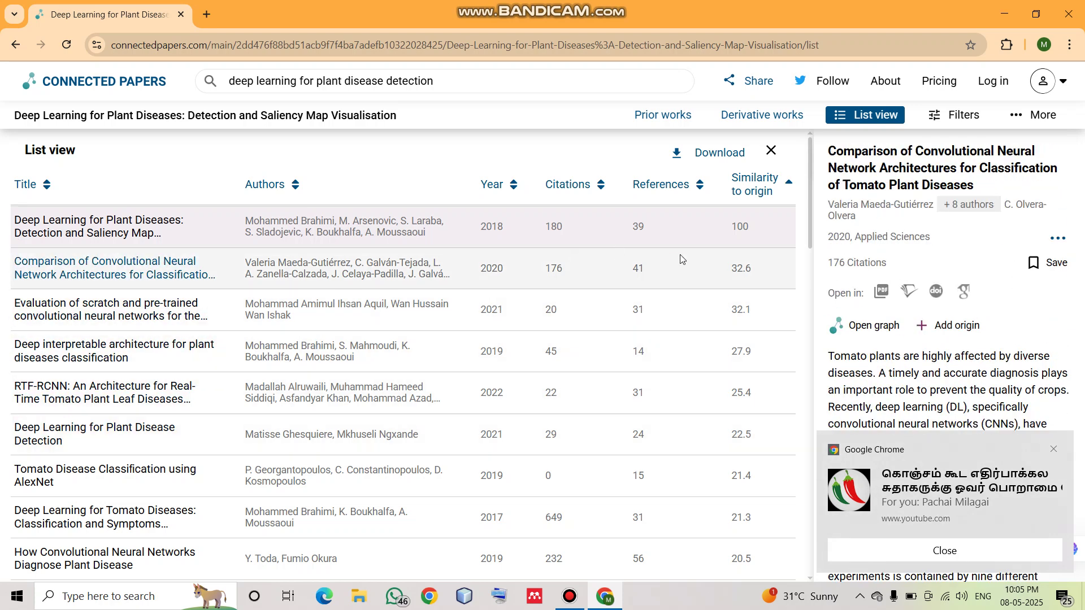
left_click(717, 237)
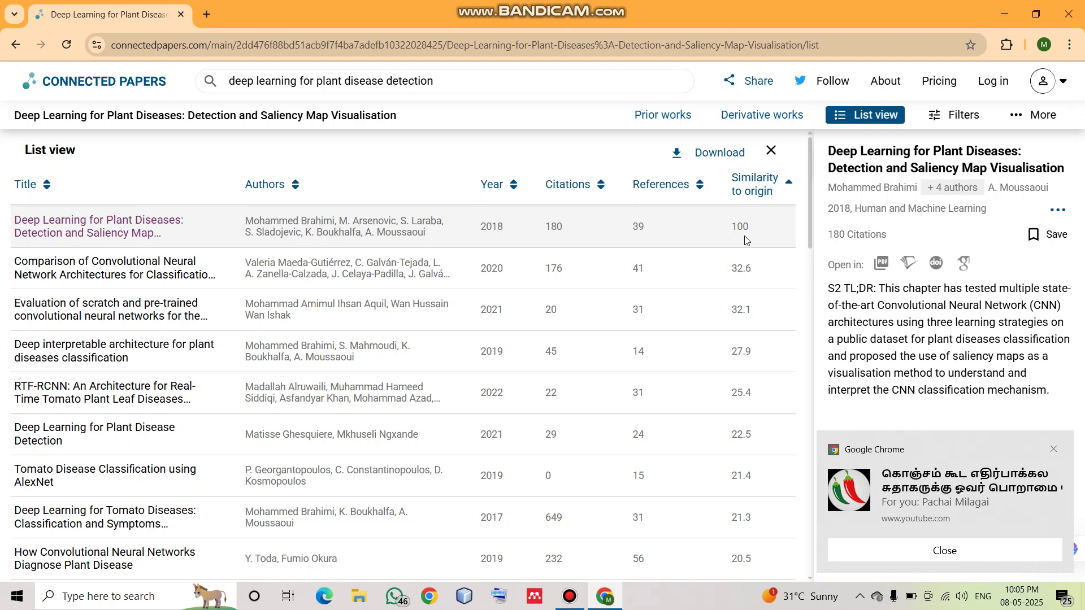
Step: Preview rows down the table, including Tomato AlexNet, deep residual learning, tomato VGG and wheat diseases
left_click(771, 284)
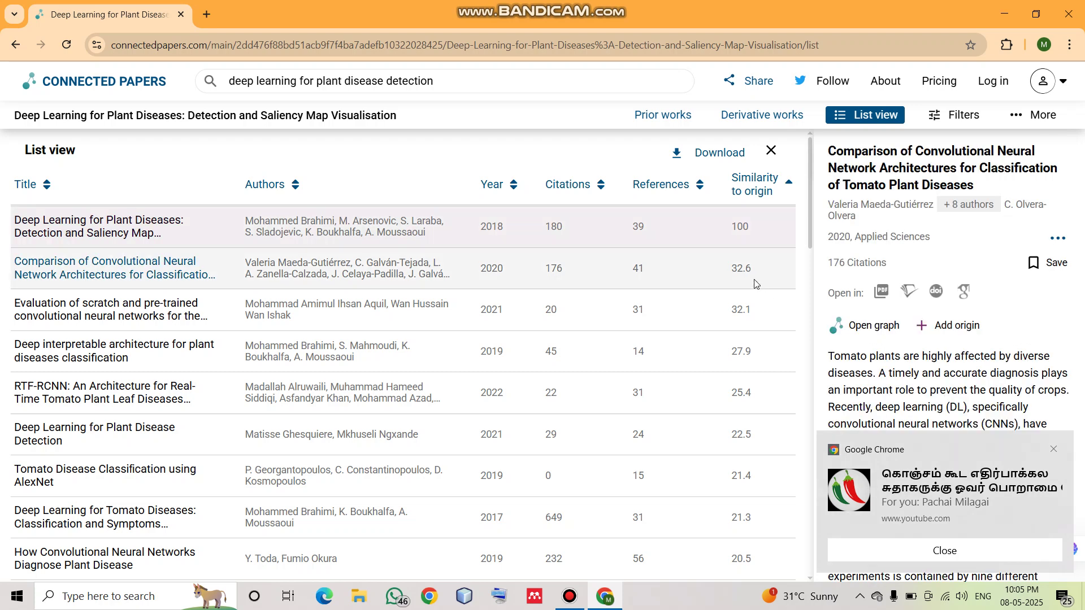
left_click(755, 299)
left_click(749, 355)
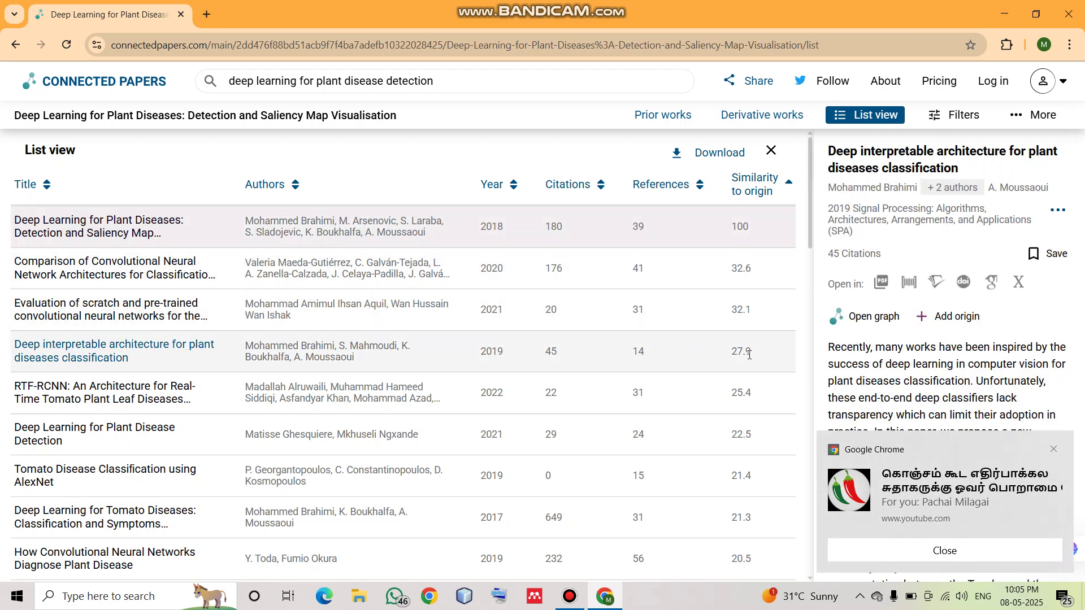
left_click(750, 449)
left_click(751, 461)
scroll(750, 461, "down", 7)
left_click(747, 466)
left_click(746, 260)
left_click(746, 426)
Step: Scroll further to preview the maize, kiwifruit, corn, NASNet and tomato papers, then show the origin paper again
scroll(734, 384, "down", 4)
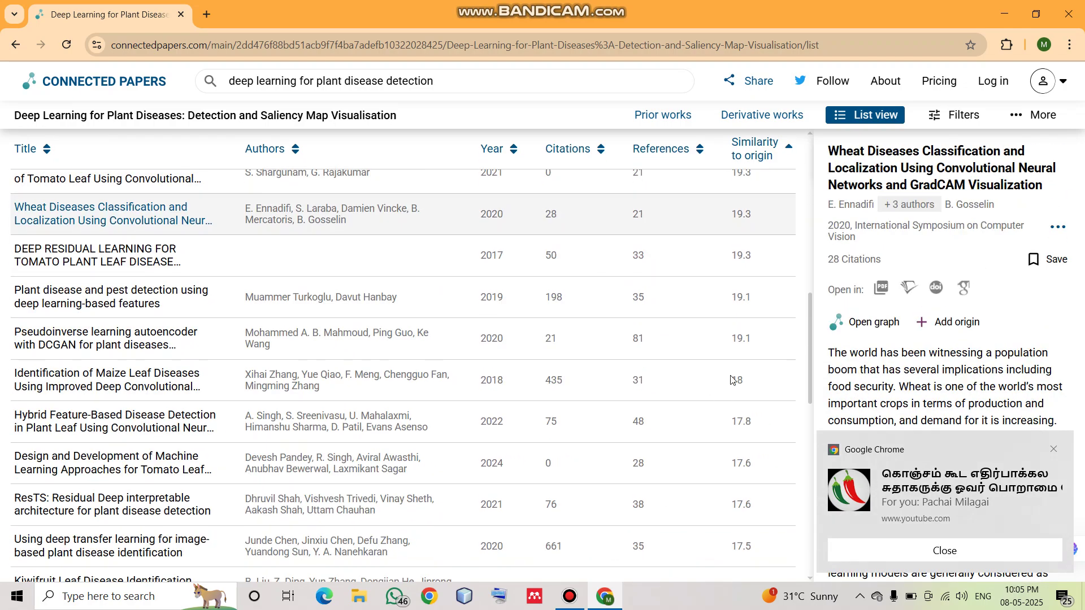
left_click(733, 377)
scroll(733, 378, "down", 4)
left_click(733, 378)
scroll(733, 378, "down", 4)
left_click(733, 378)
scroll(732, 377, "down", 4)
left_click(733, 378)
left_click(733, 377)
left_click(729, 290)
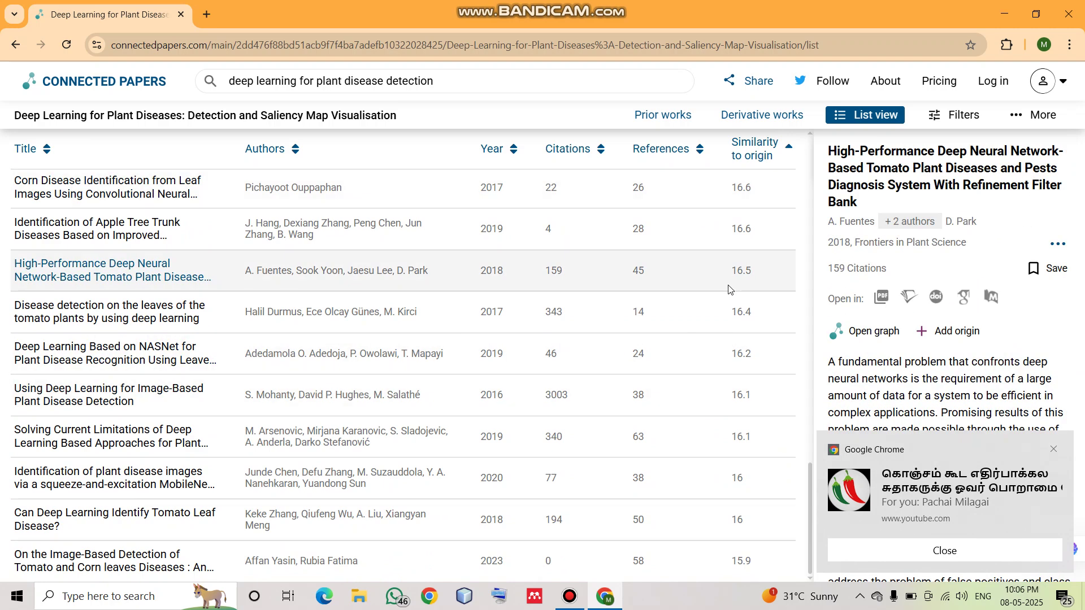
left_click(969, 107)
Step: Back on the graph, select the Mohanty 2016 image-based plant disease paper and open it in Semantic Scholar
left_click(888, 123)
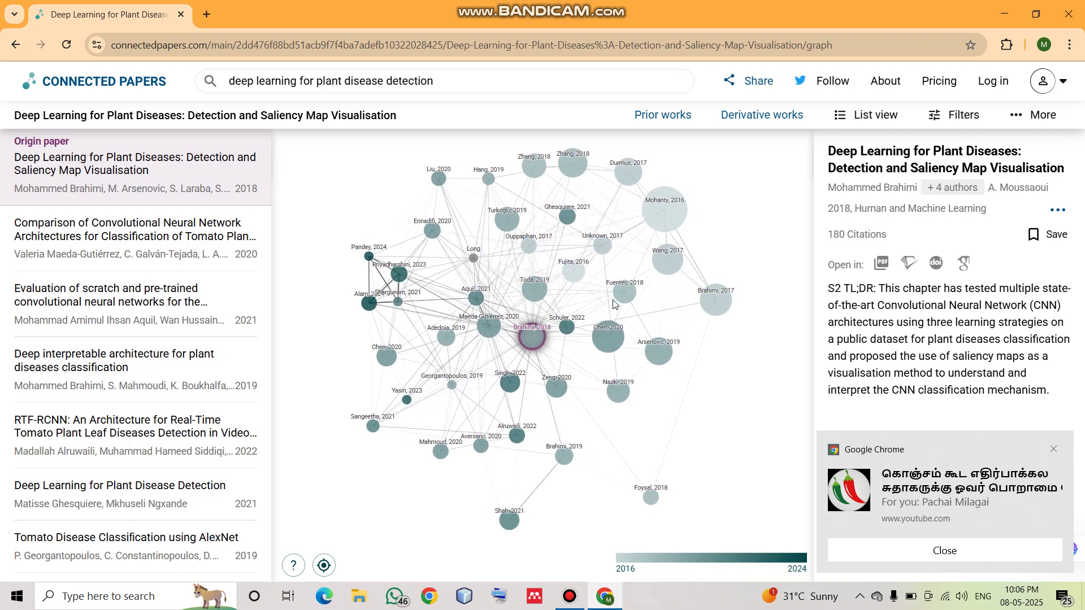
left_click(664, 210)
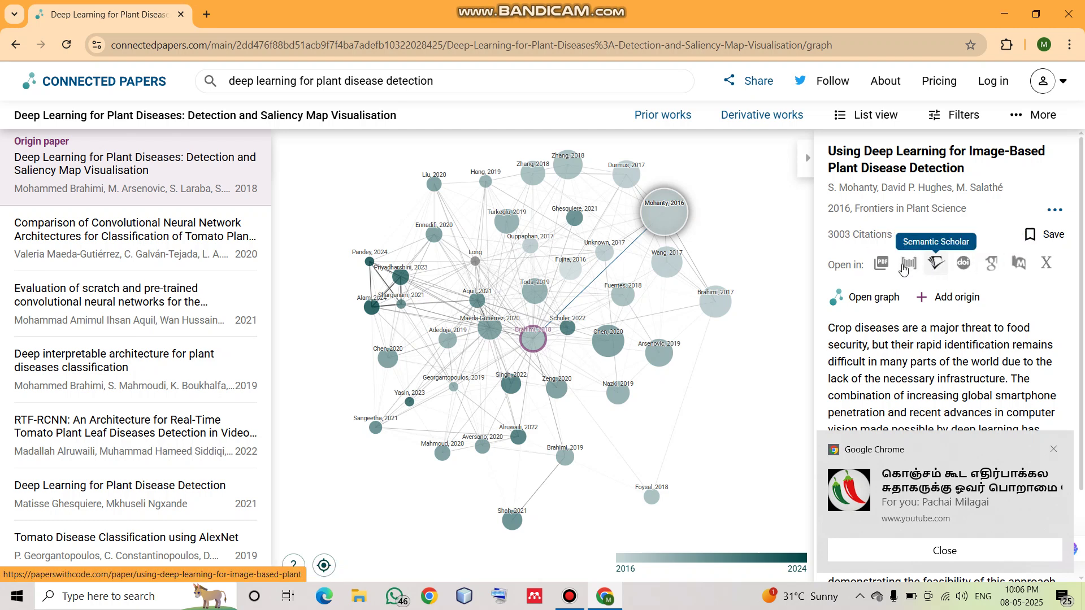
left_click(933, 265)
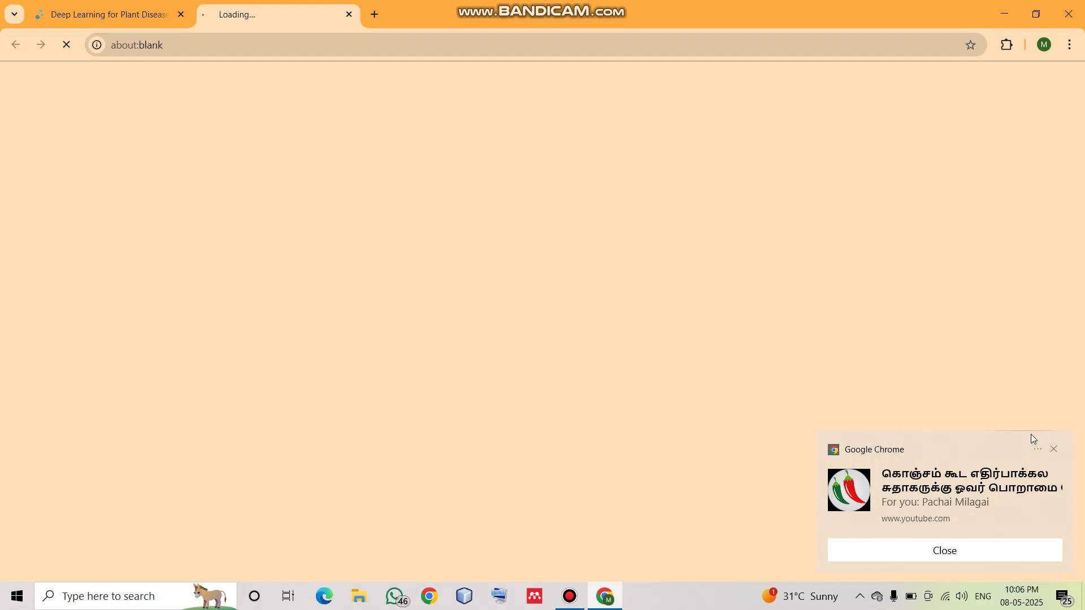
Step: Dismiss the Chrome notification and return to the Connected Papers tab
left_click(1053, 450)
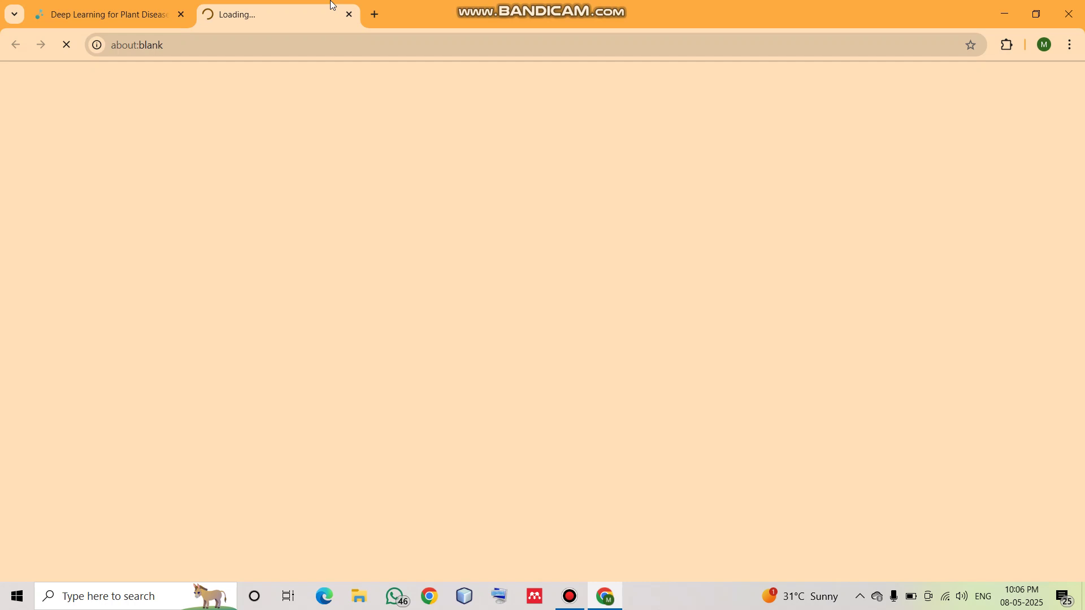
left_click(135, 5)
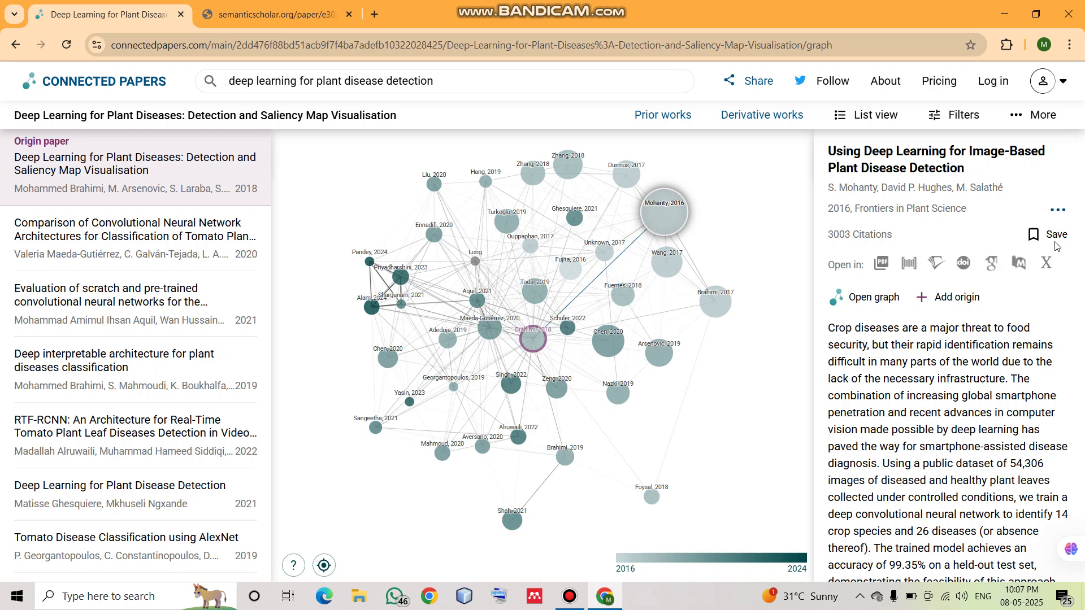
Step: Bring the Semantic Scholar tab for the Mohanty 2016 paper to the front
left_click(318, 7)
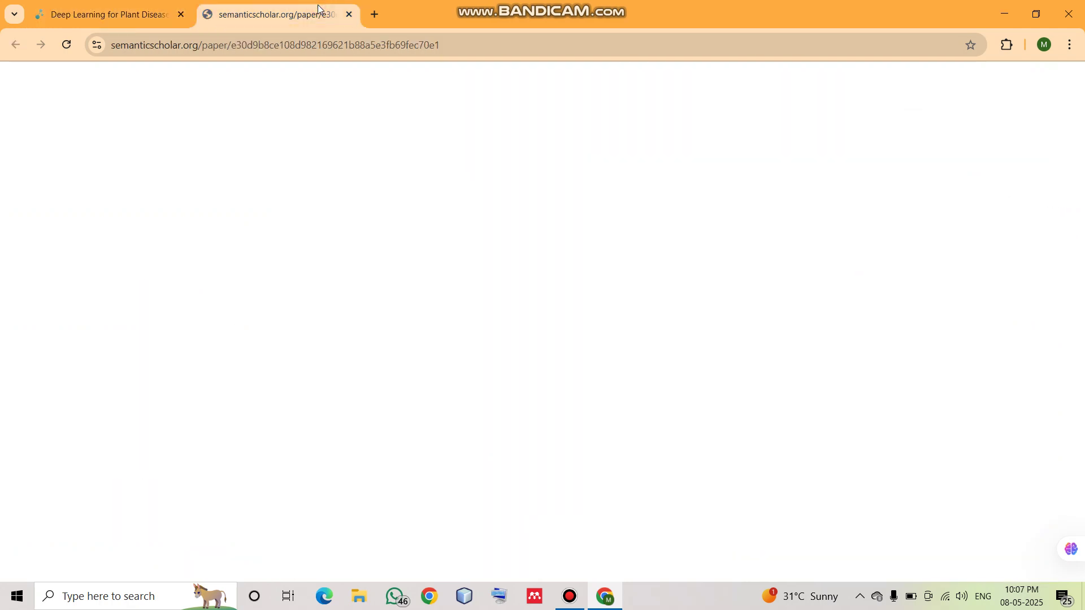